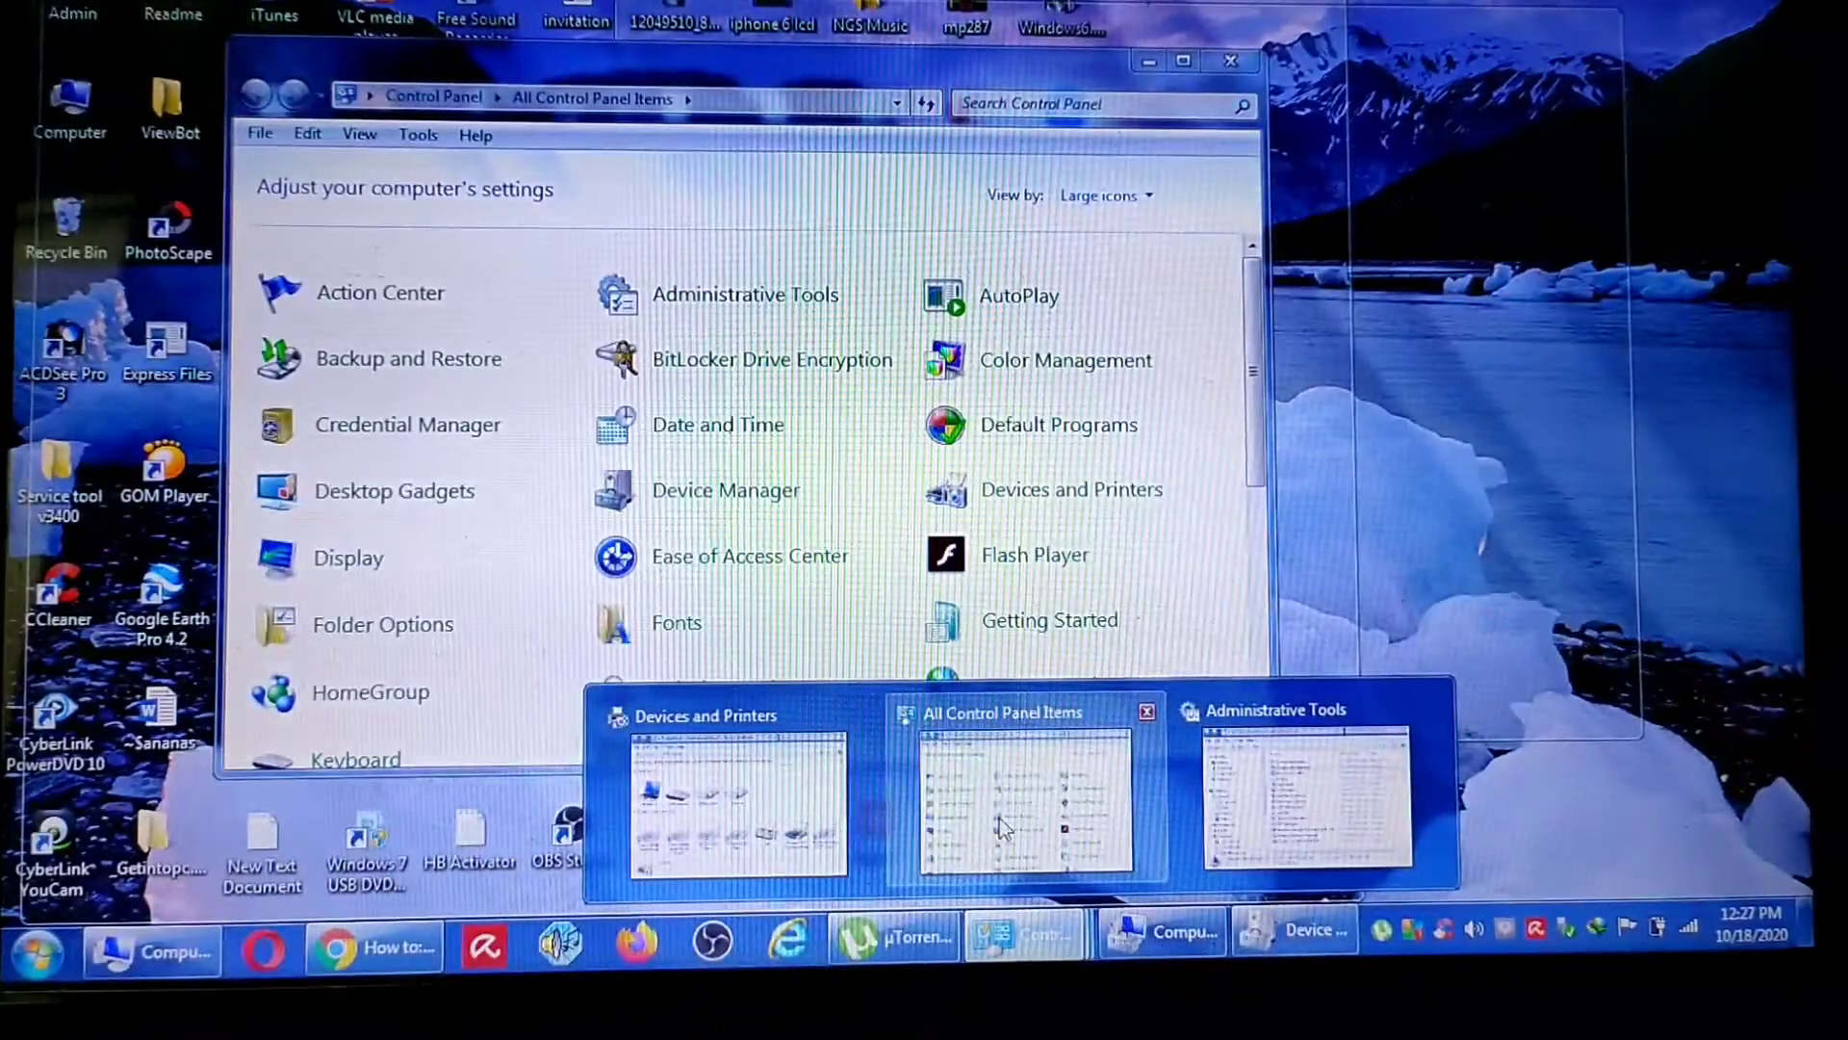
Go from the Computer window into Control Panel's Administrative Tools folder
left_click(152, 951)
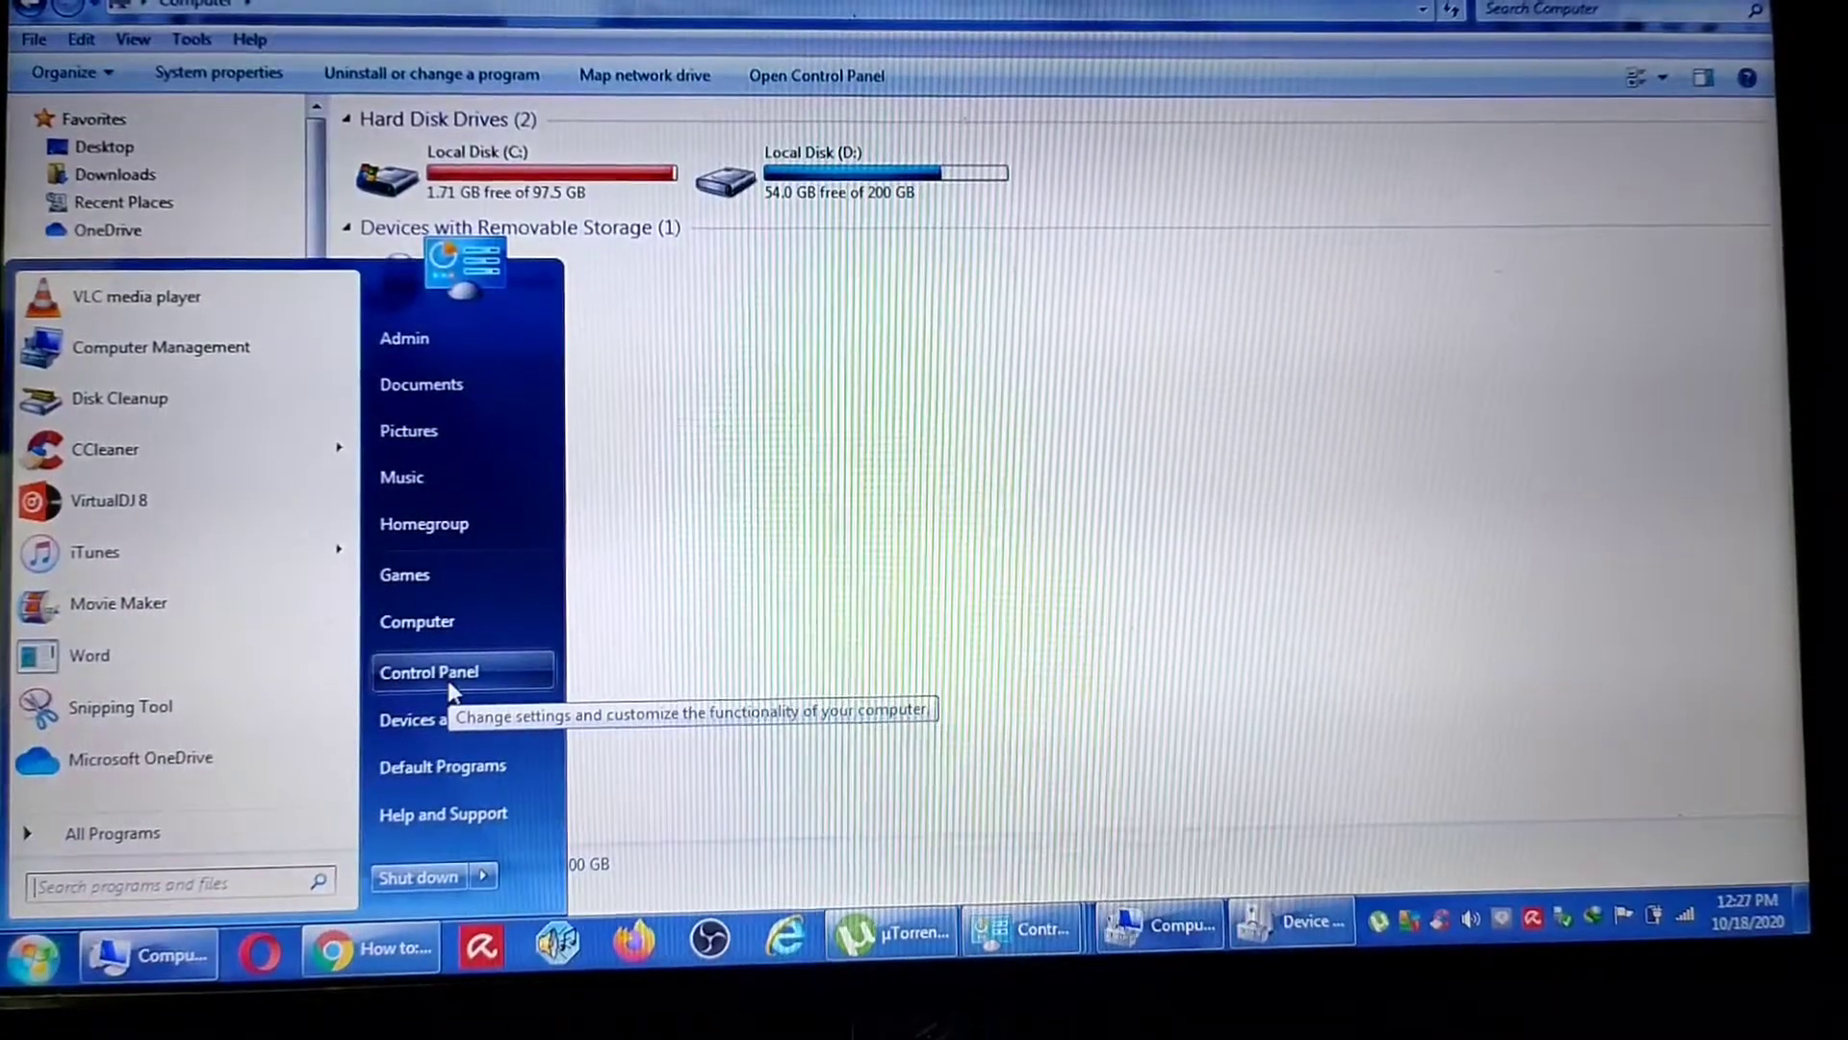
left_click(449, 689)
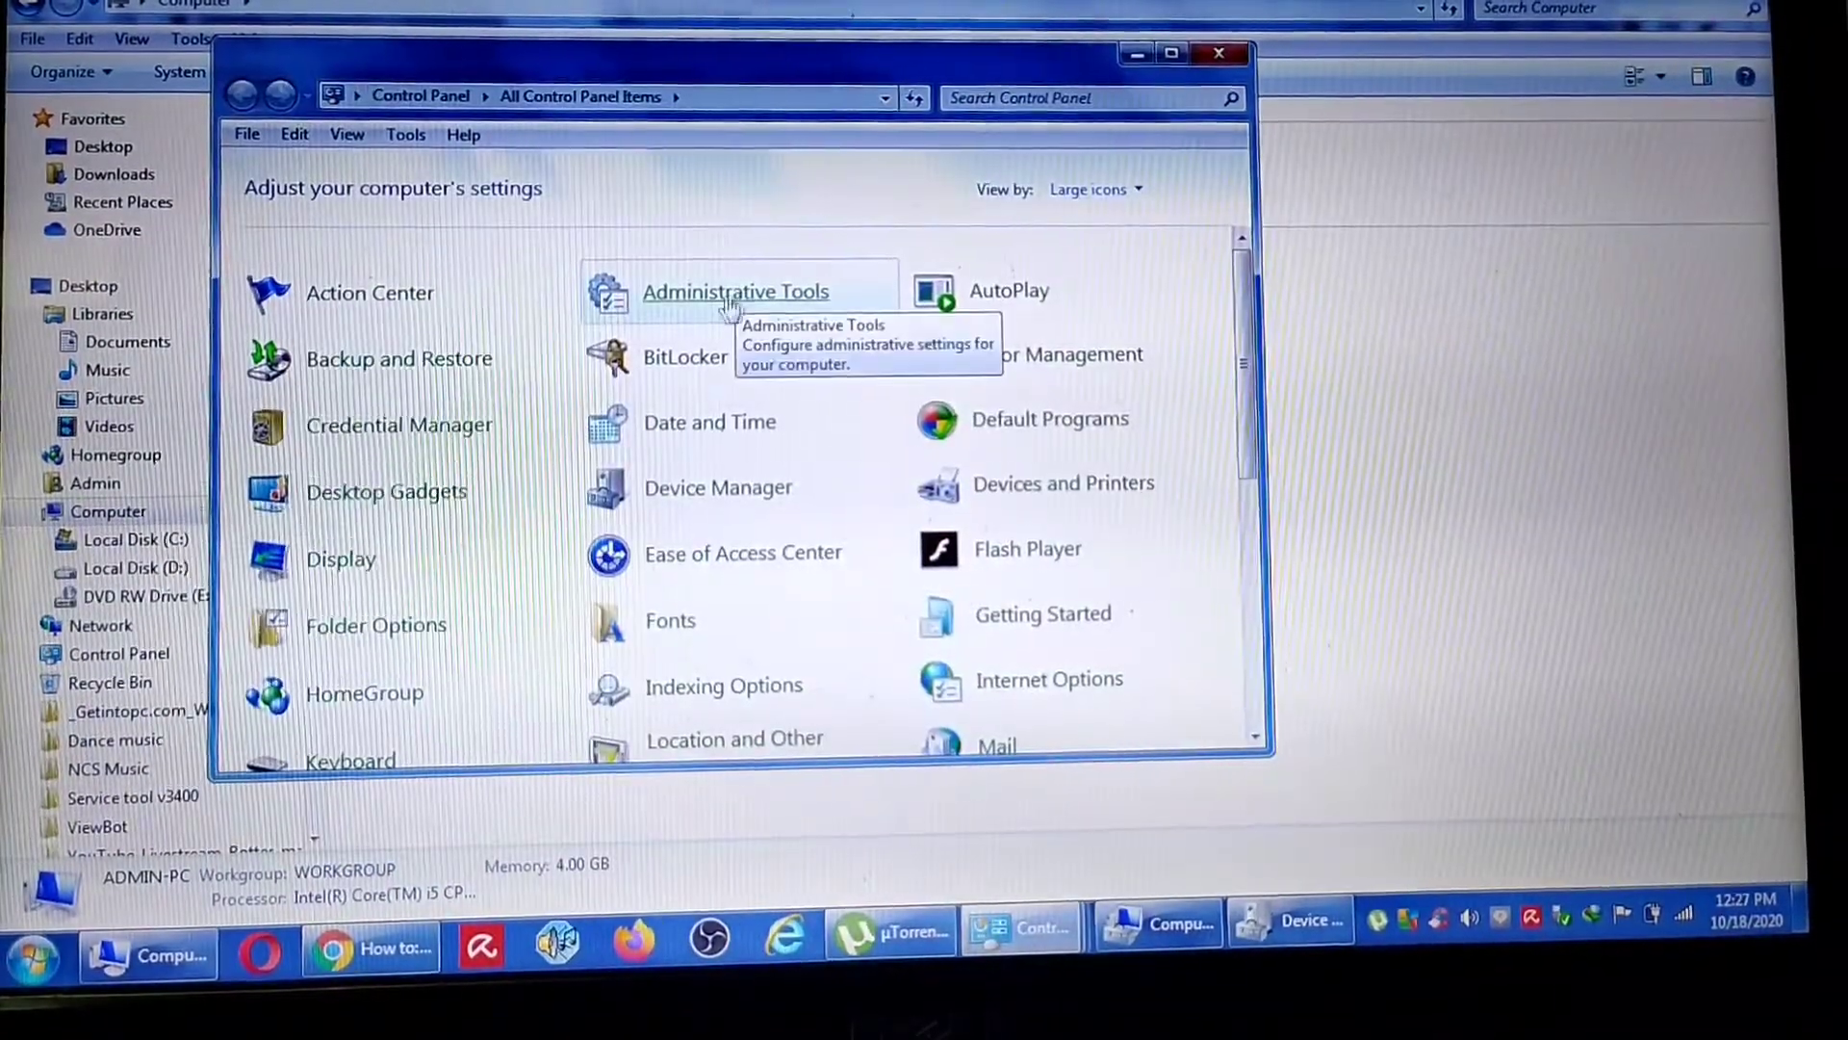
left_click(750, 298)
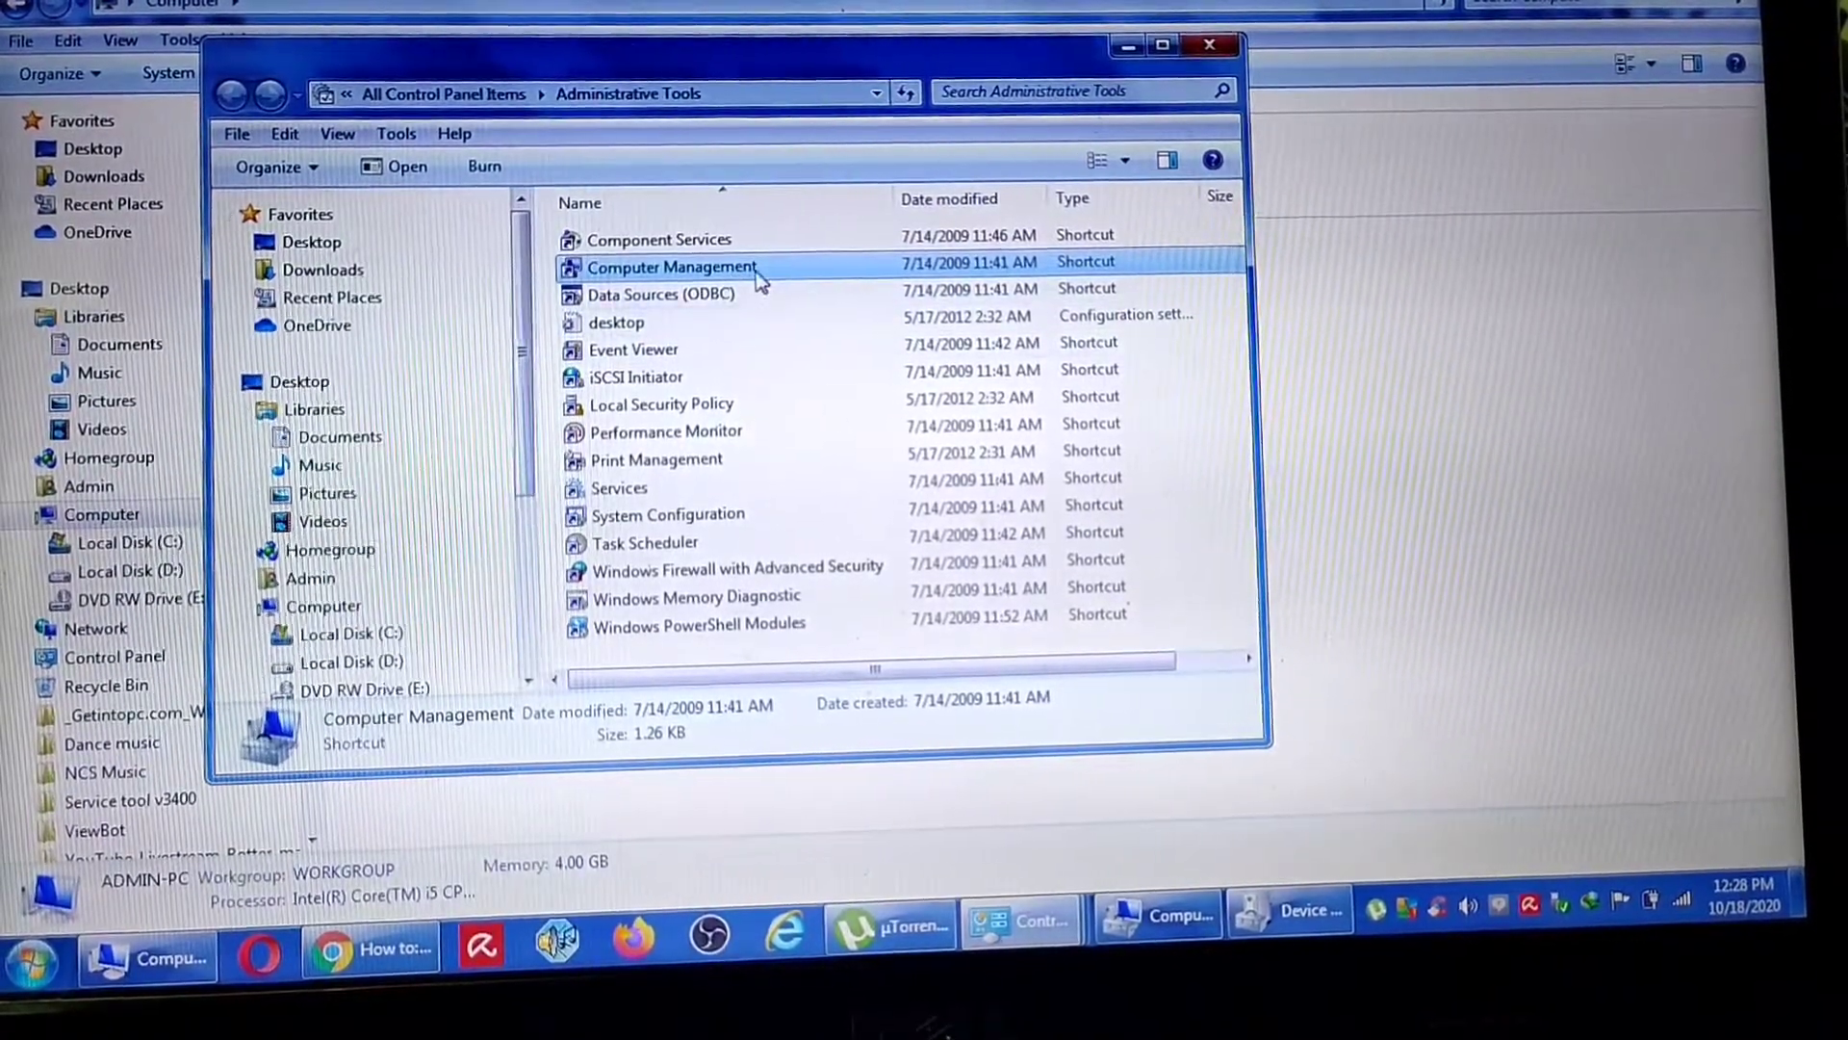
Launch the Computer Management shortcut from Administrative Tools
double_click(761, 274)
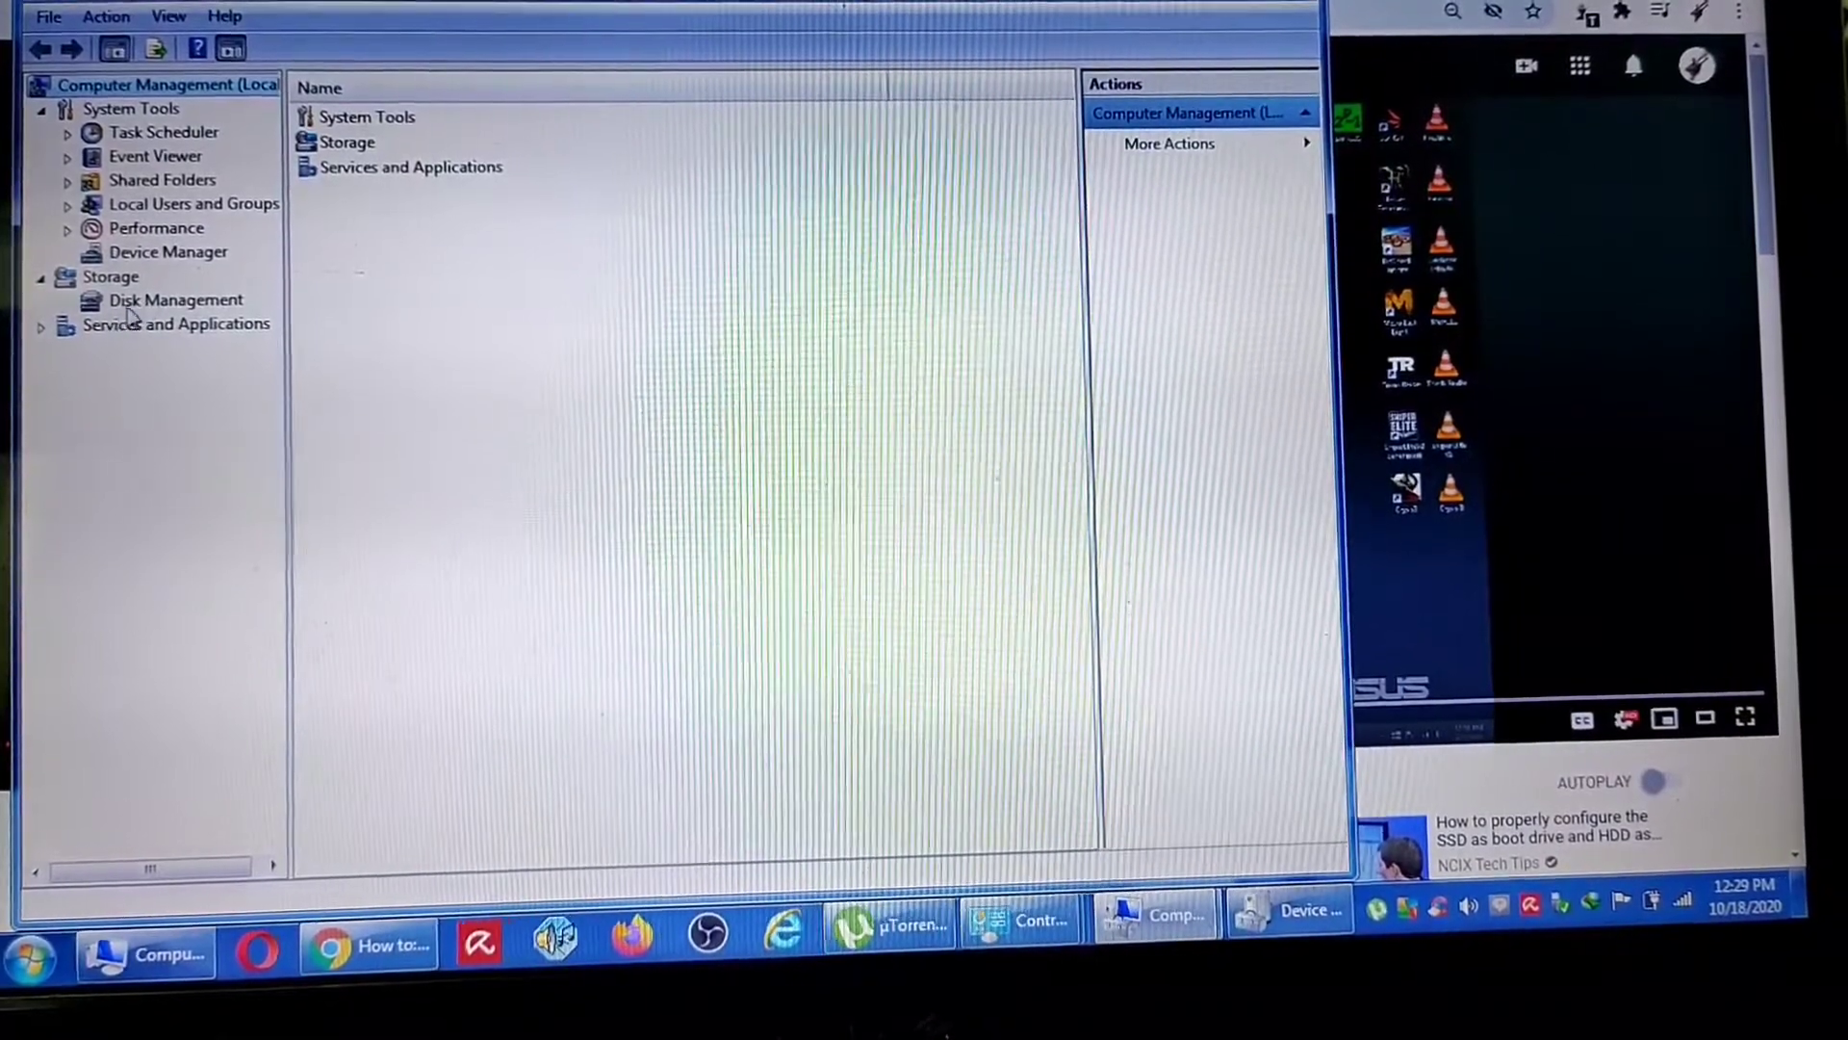
Open Disk Management and initialize the 238.47 GB Disk 1 with MBR
left_click(163, 306)
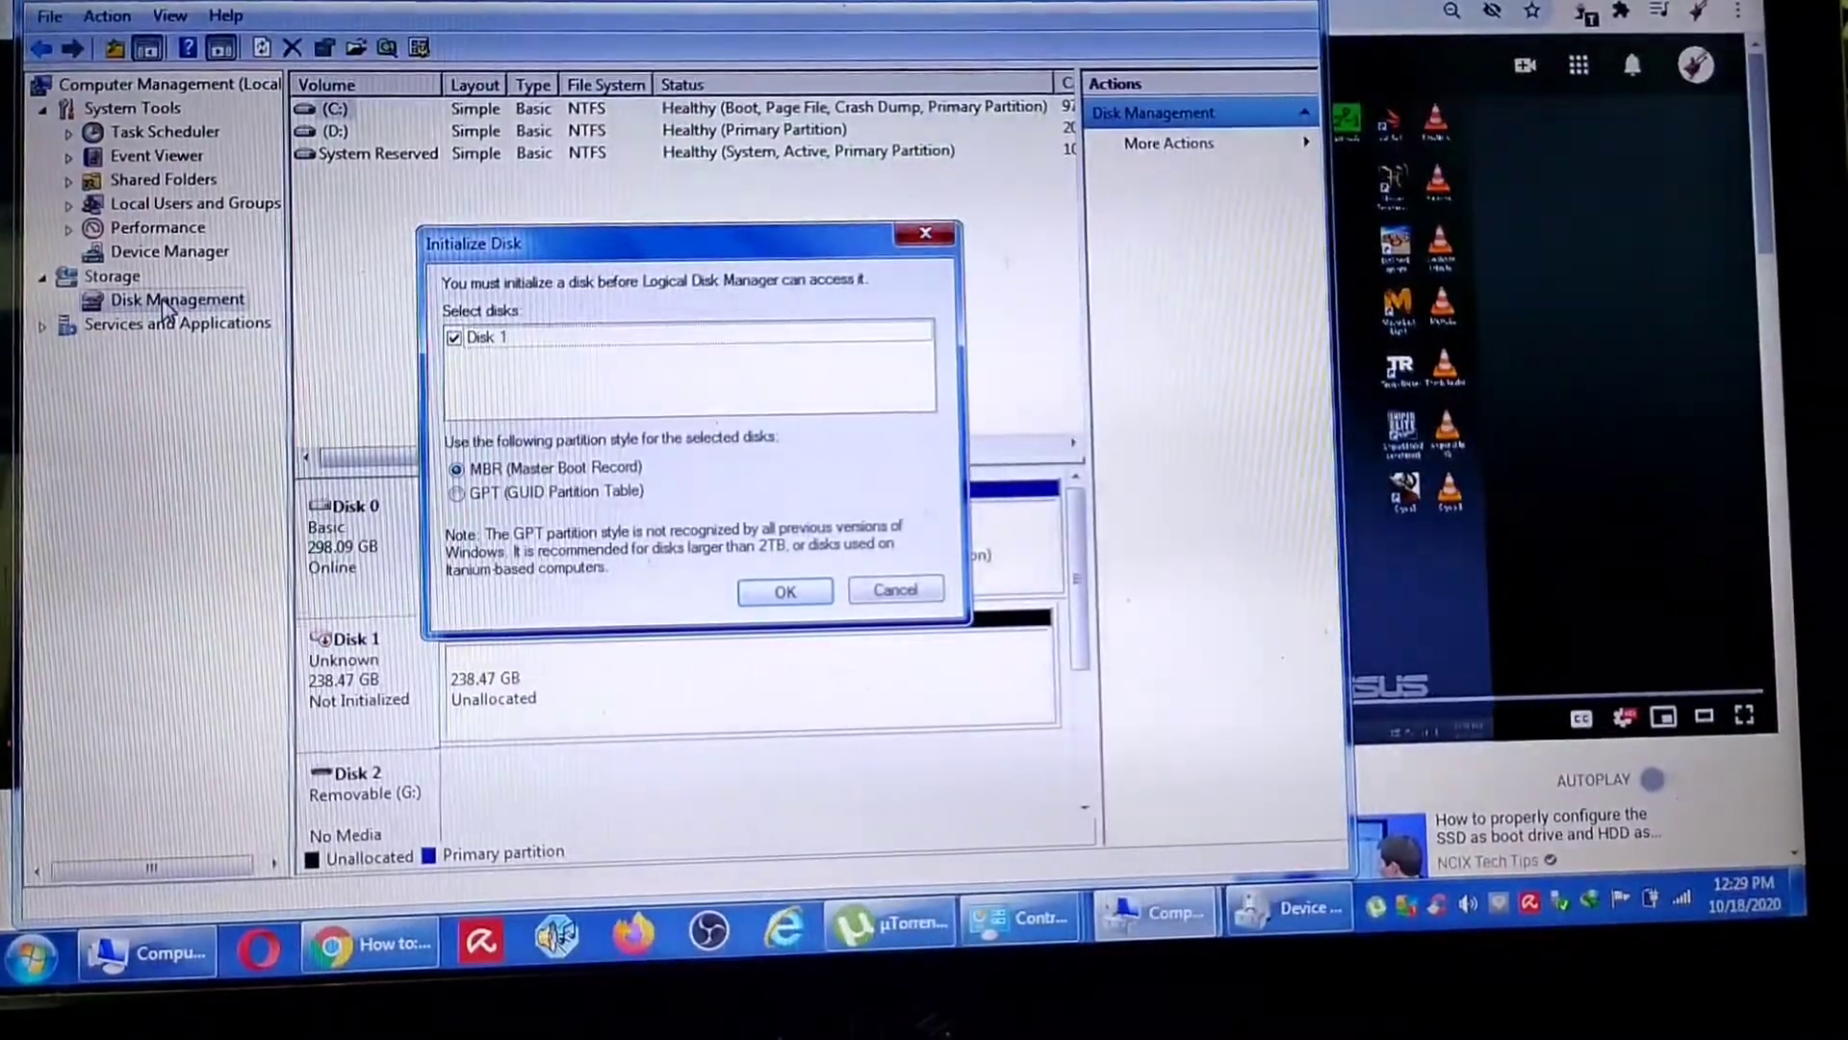
left_click_drag(759, 243, 845, 310)
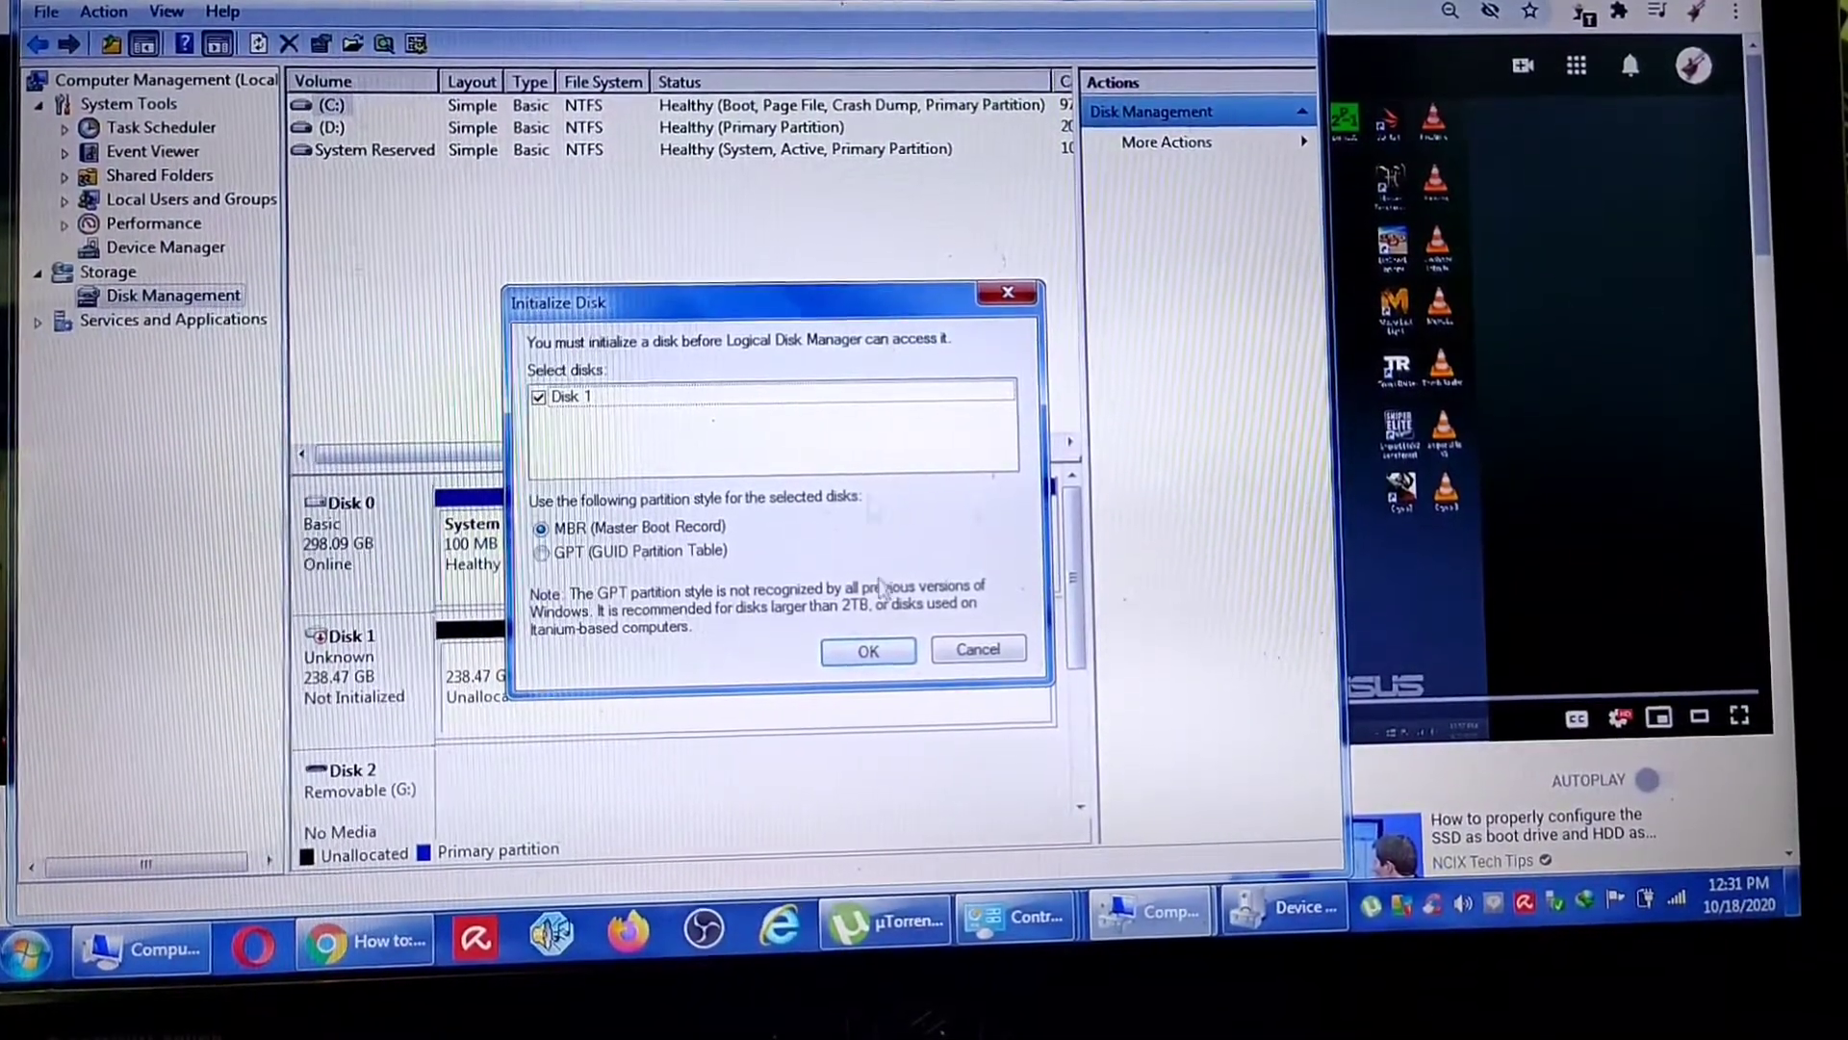
left_click(867, 653)
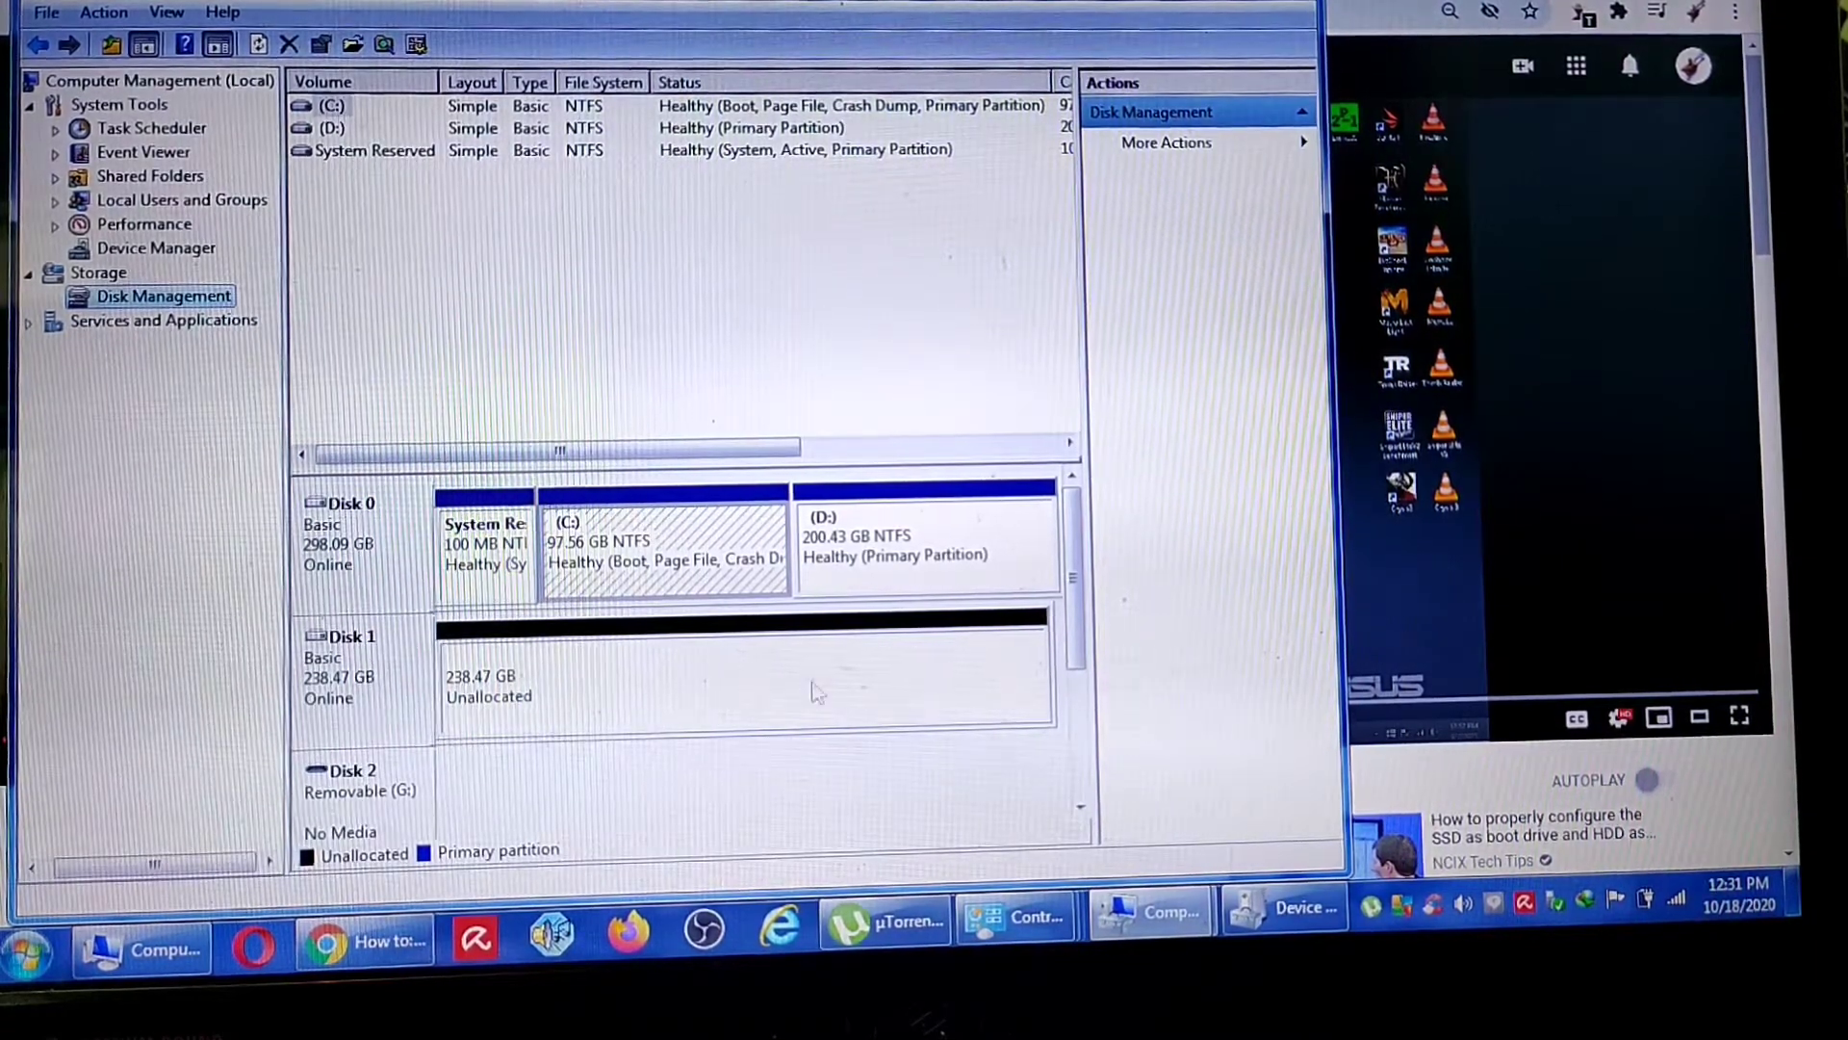
Start the New Simple Volume Wizard on Disk 1's 238.47 GB unallocated space
left_click(750, 705)
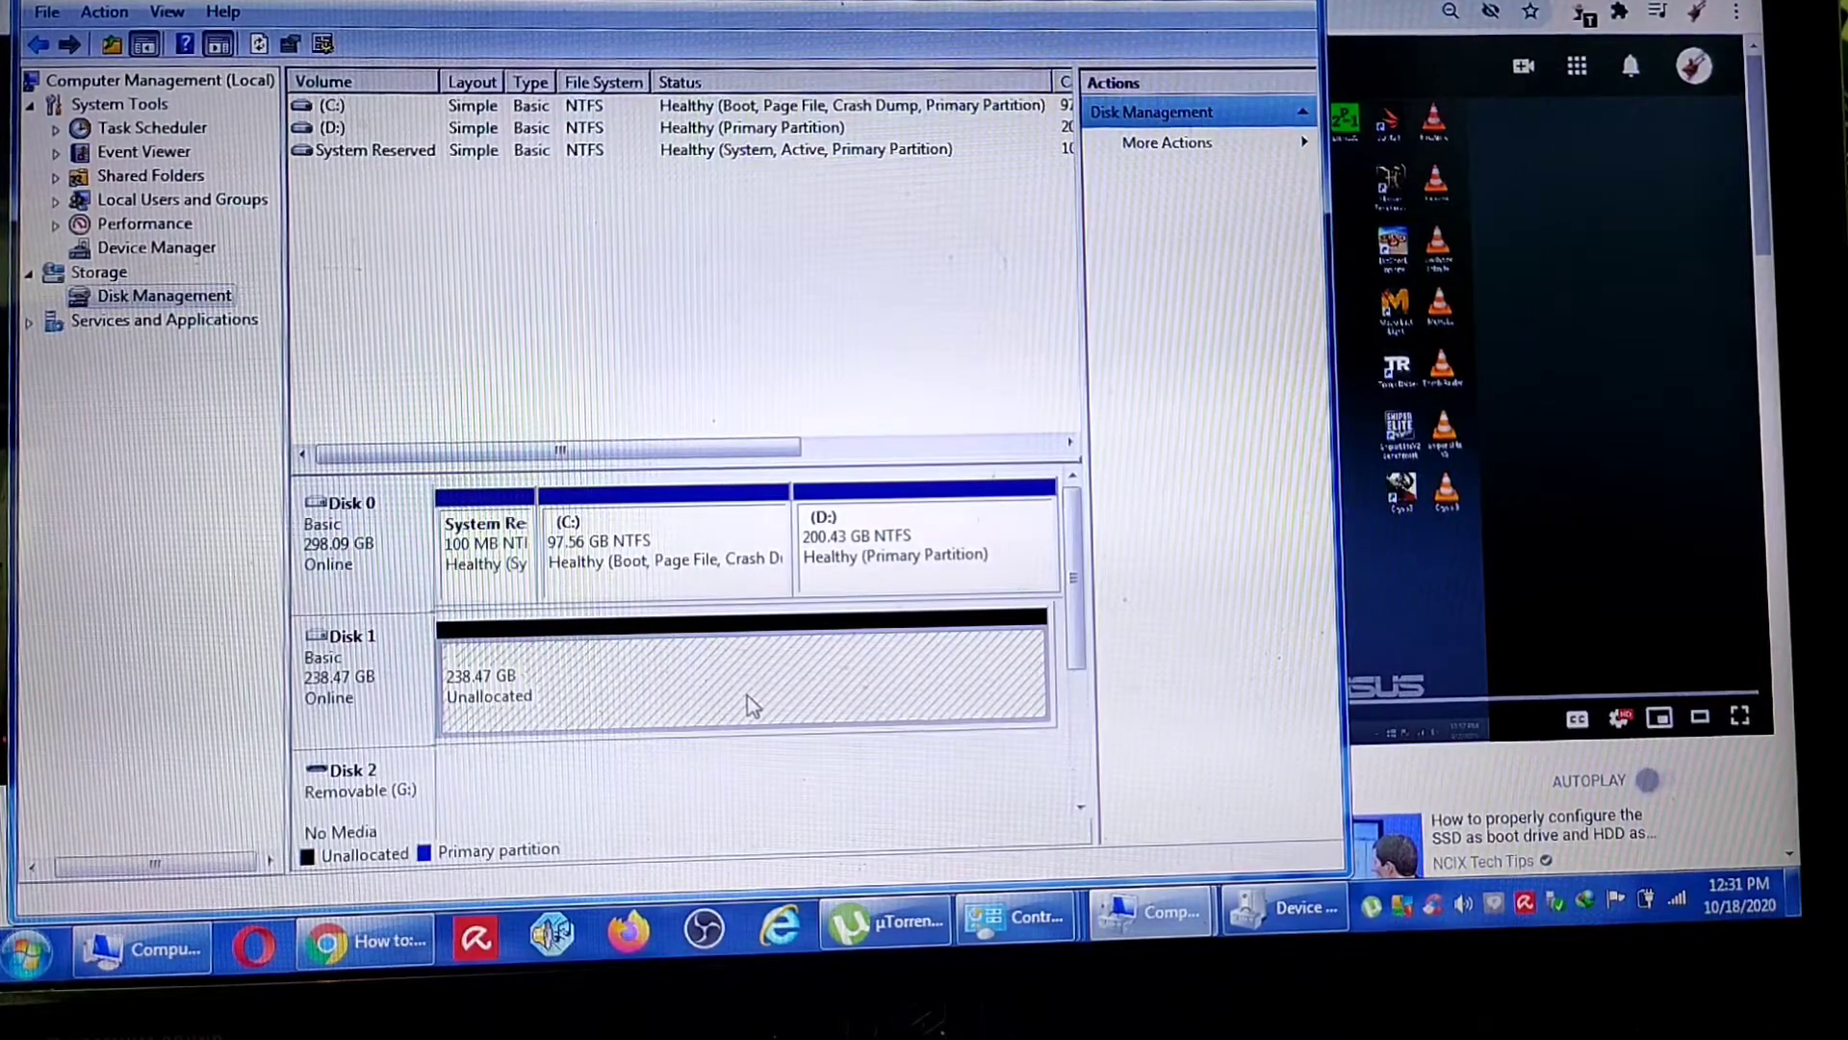
right_click(749, 704)
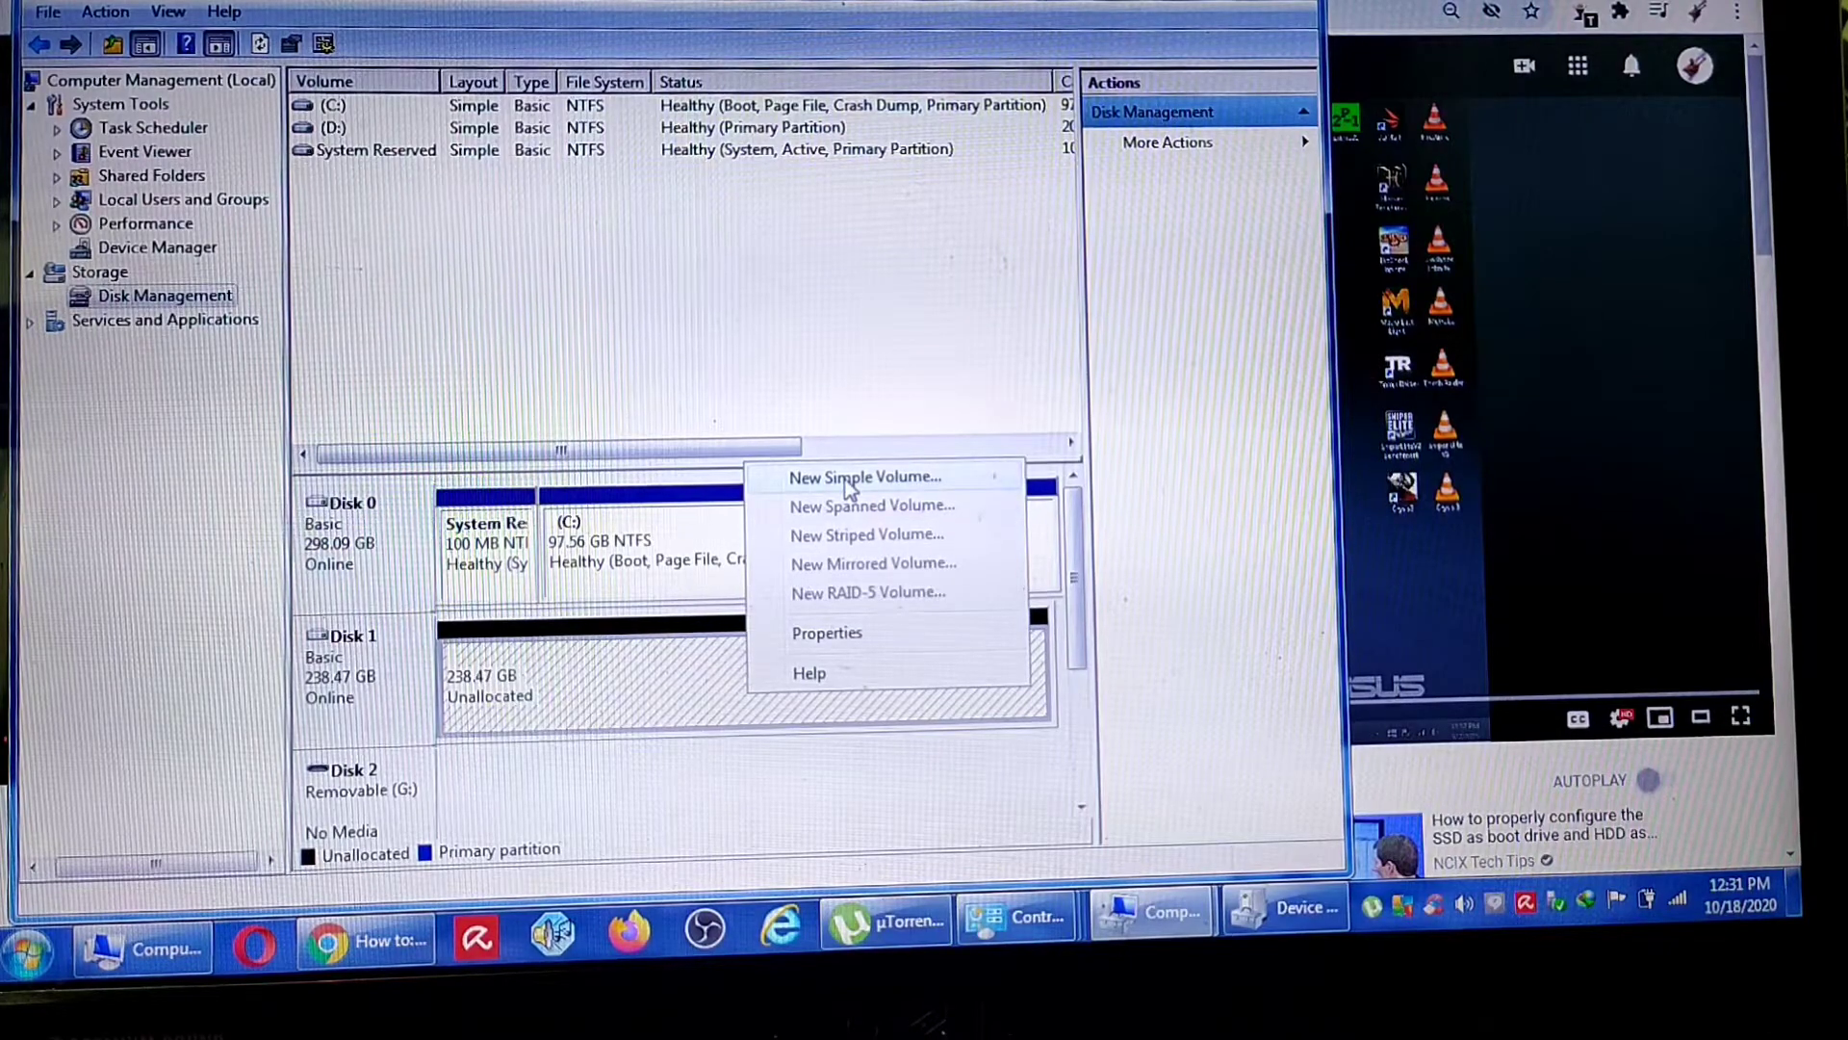
left_click(902, 488)
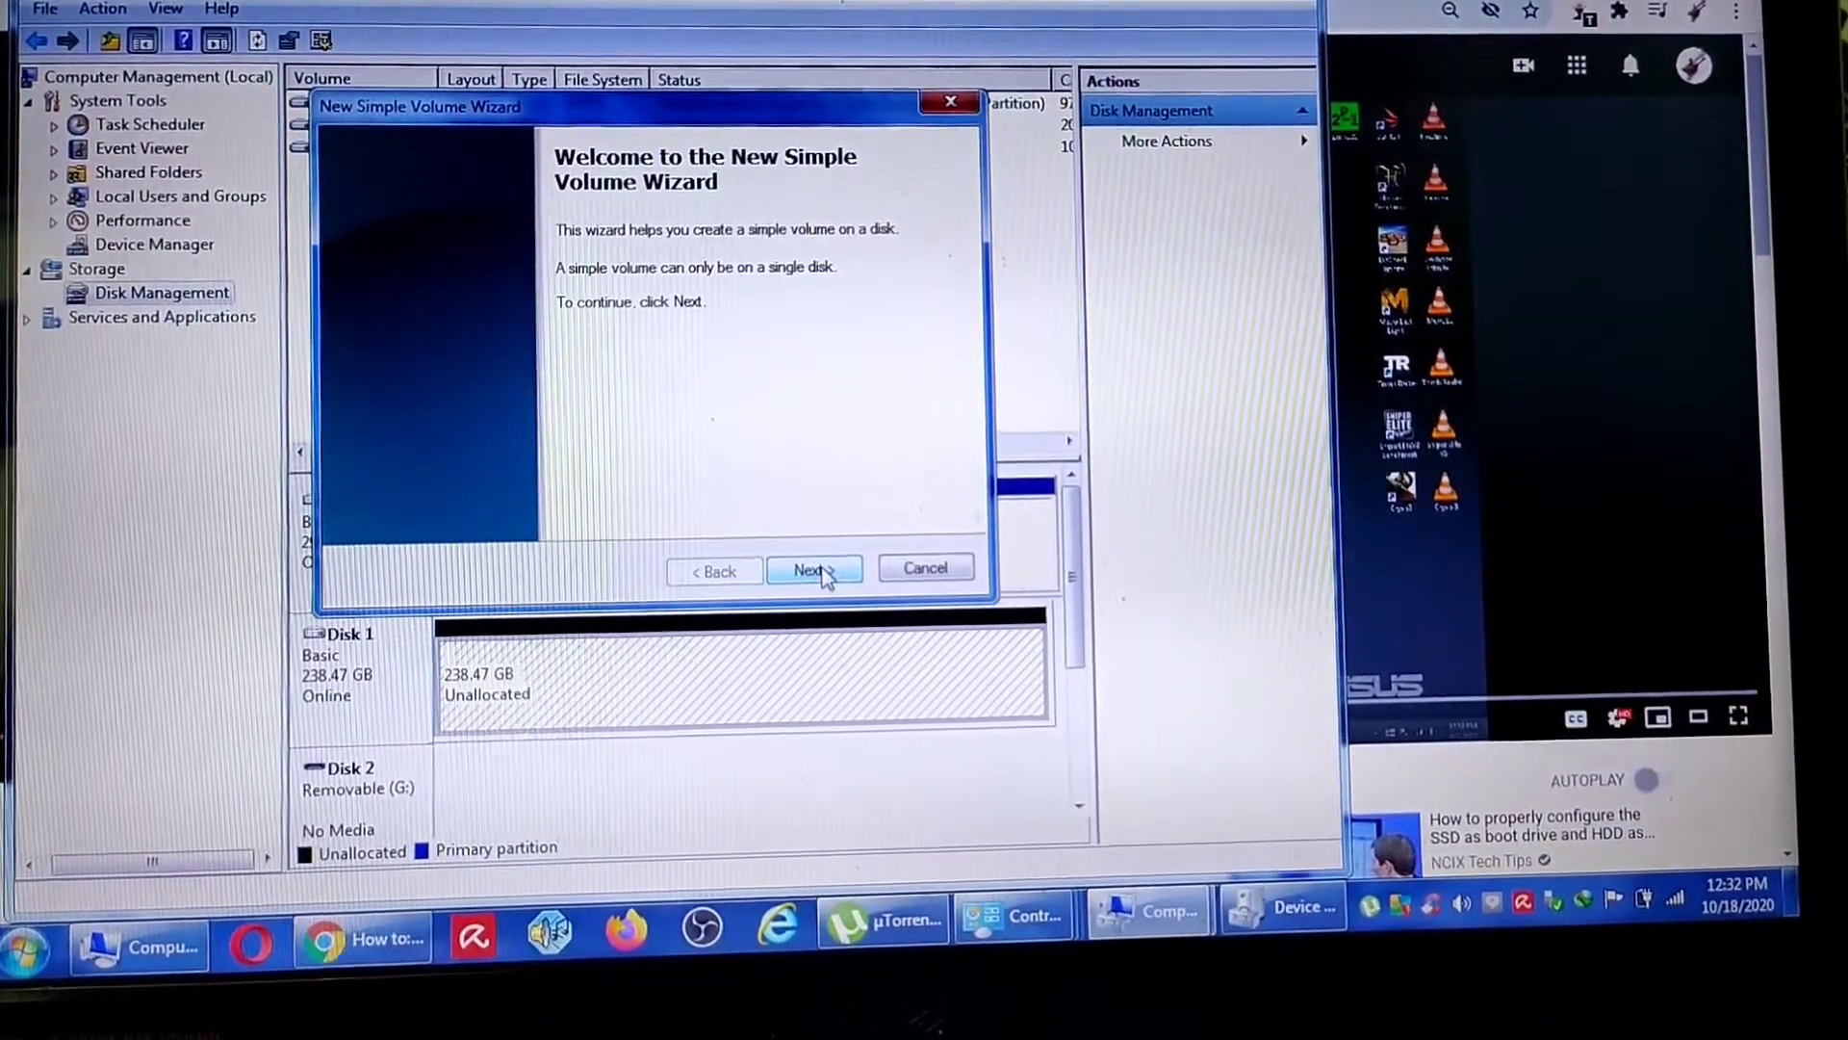
Create a full-size 244196 MB NTFS volume on Disk 1 with drive letter F
left_click(817, 570)
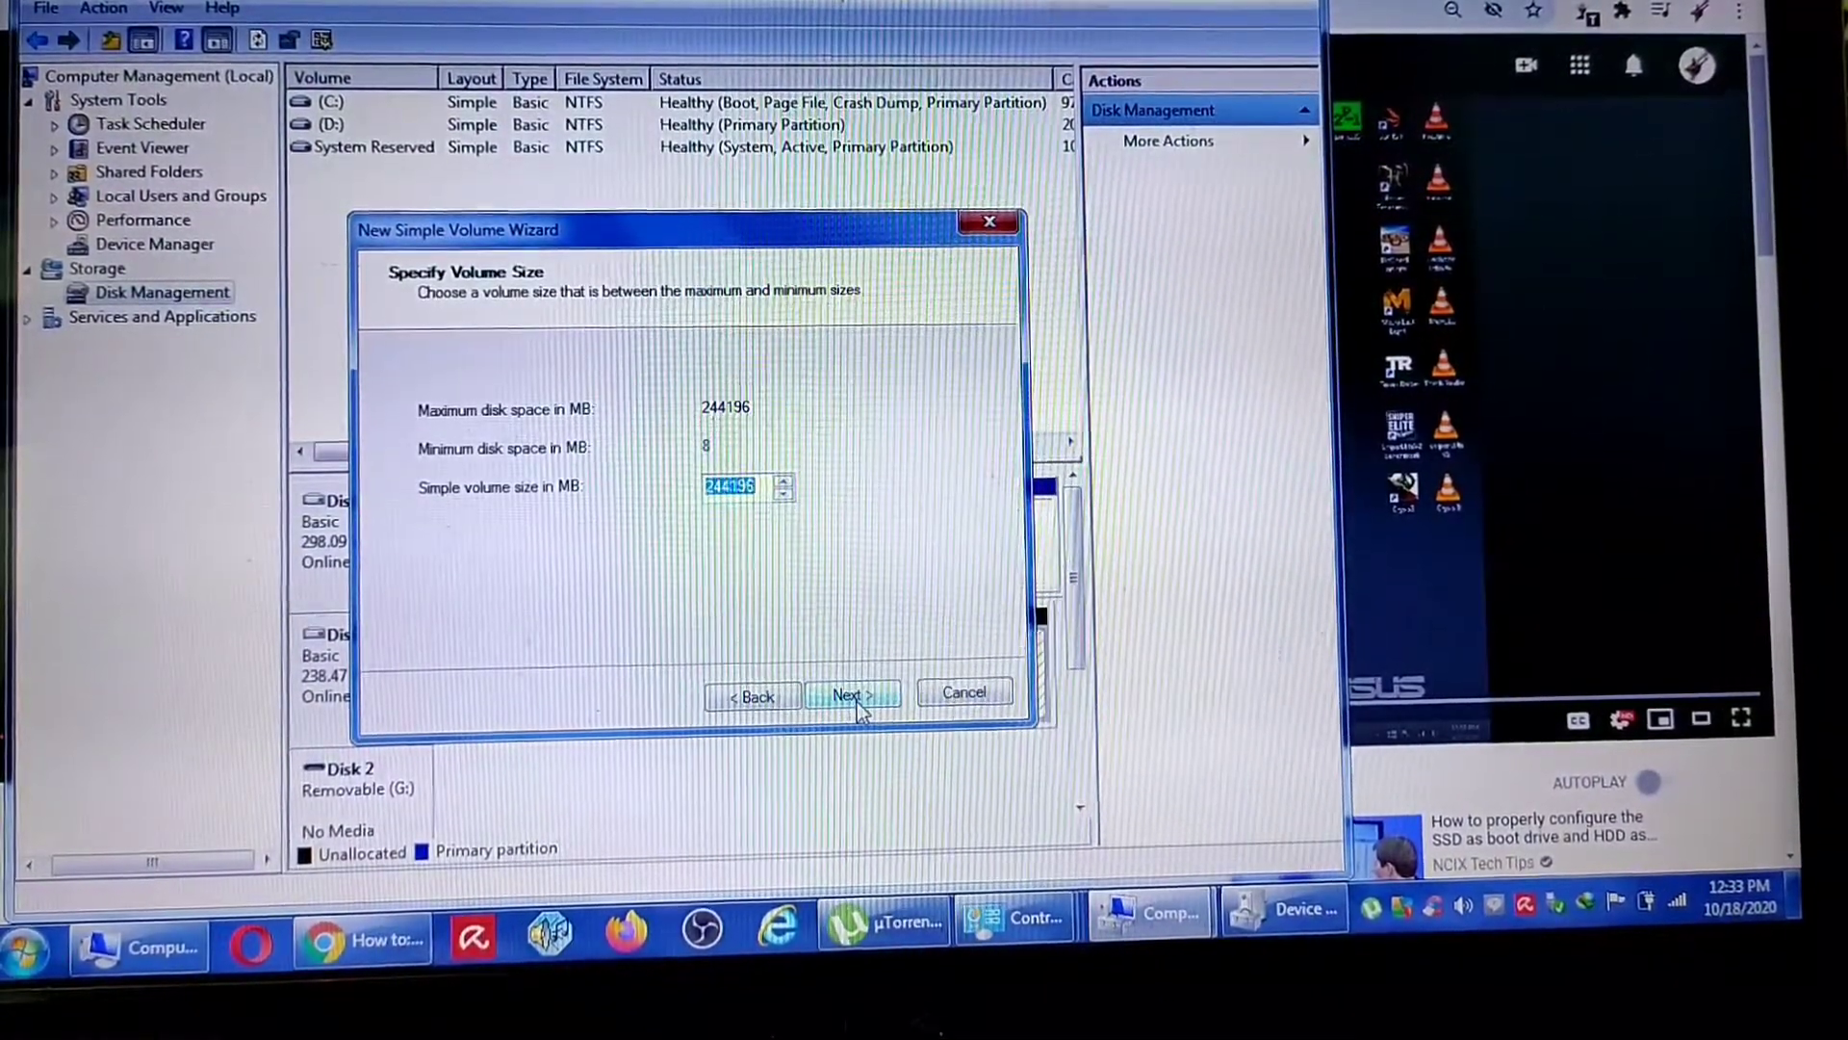
left_click(856, 699)
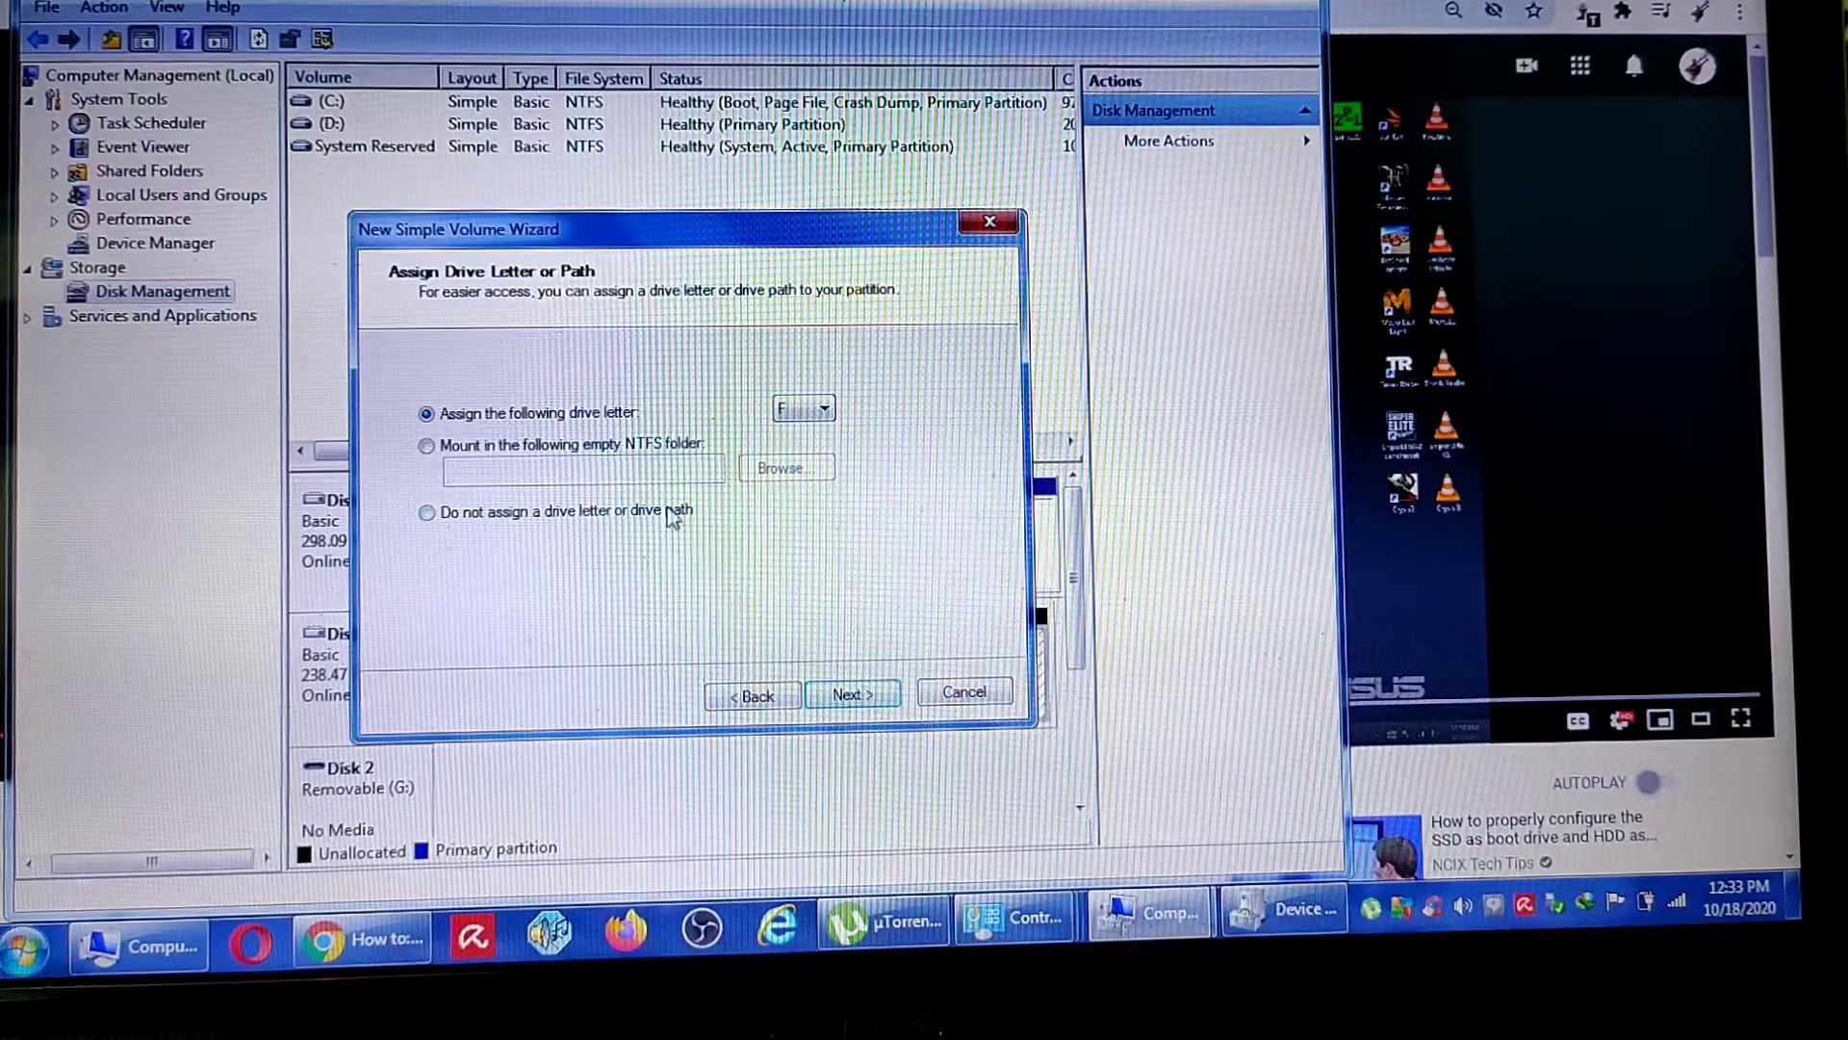
left_click(852, 696)
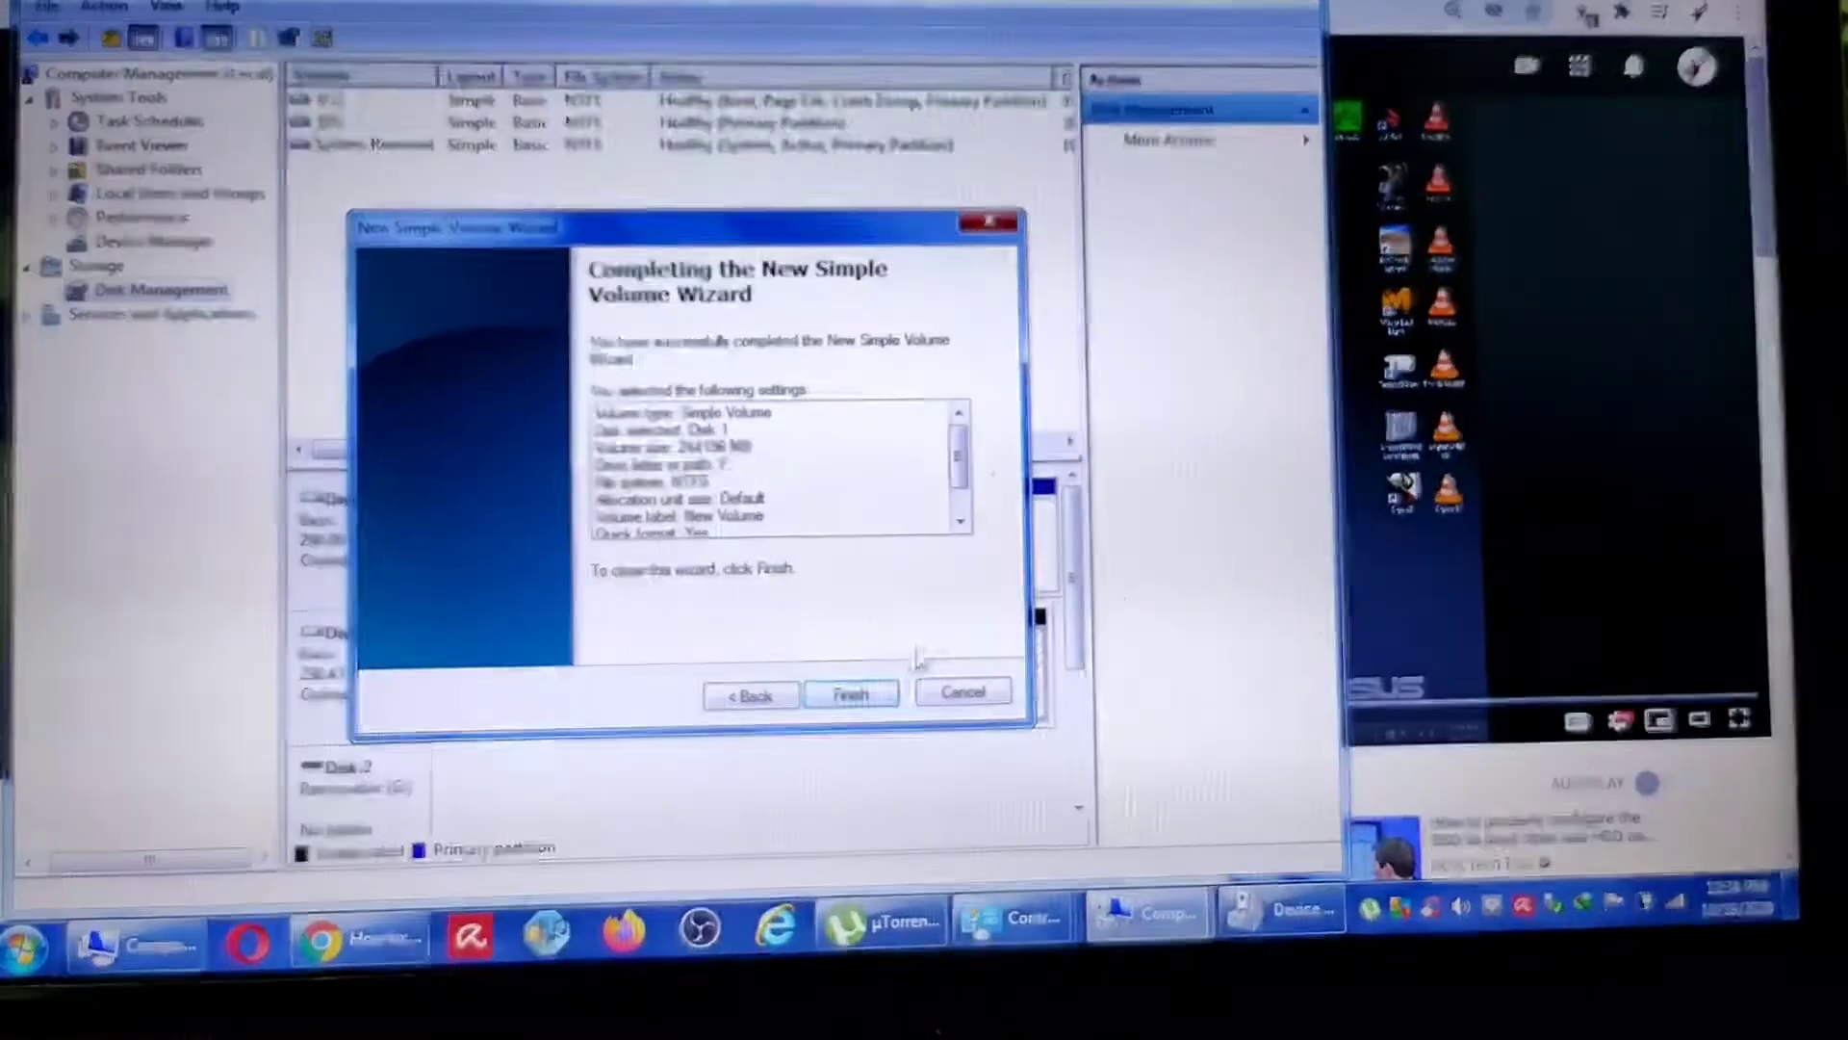
left_click(858, 699)
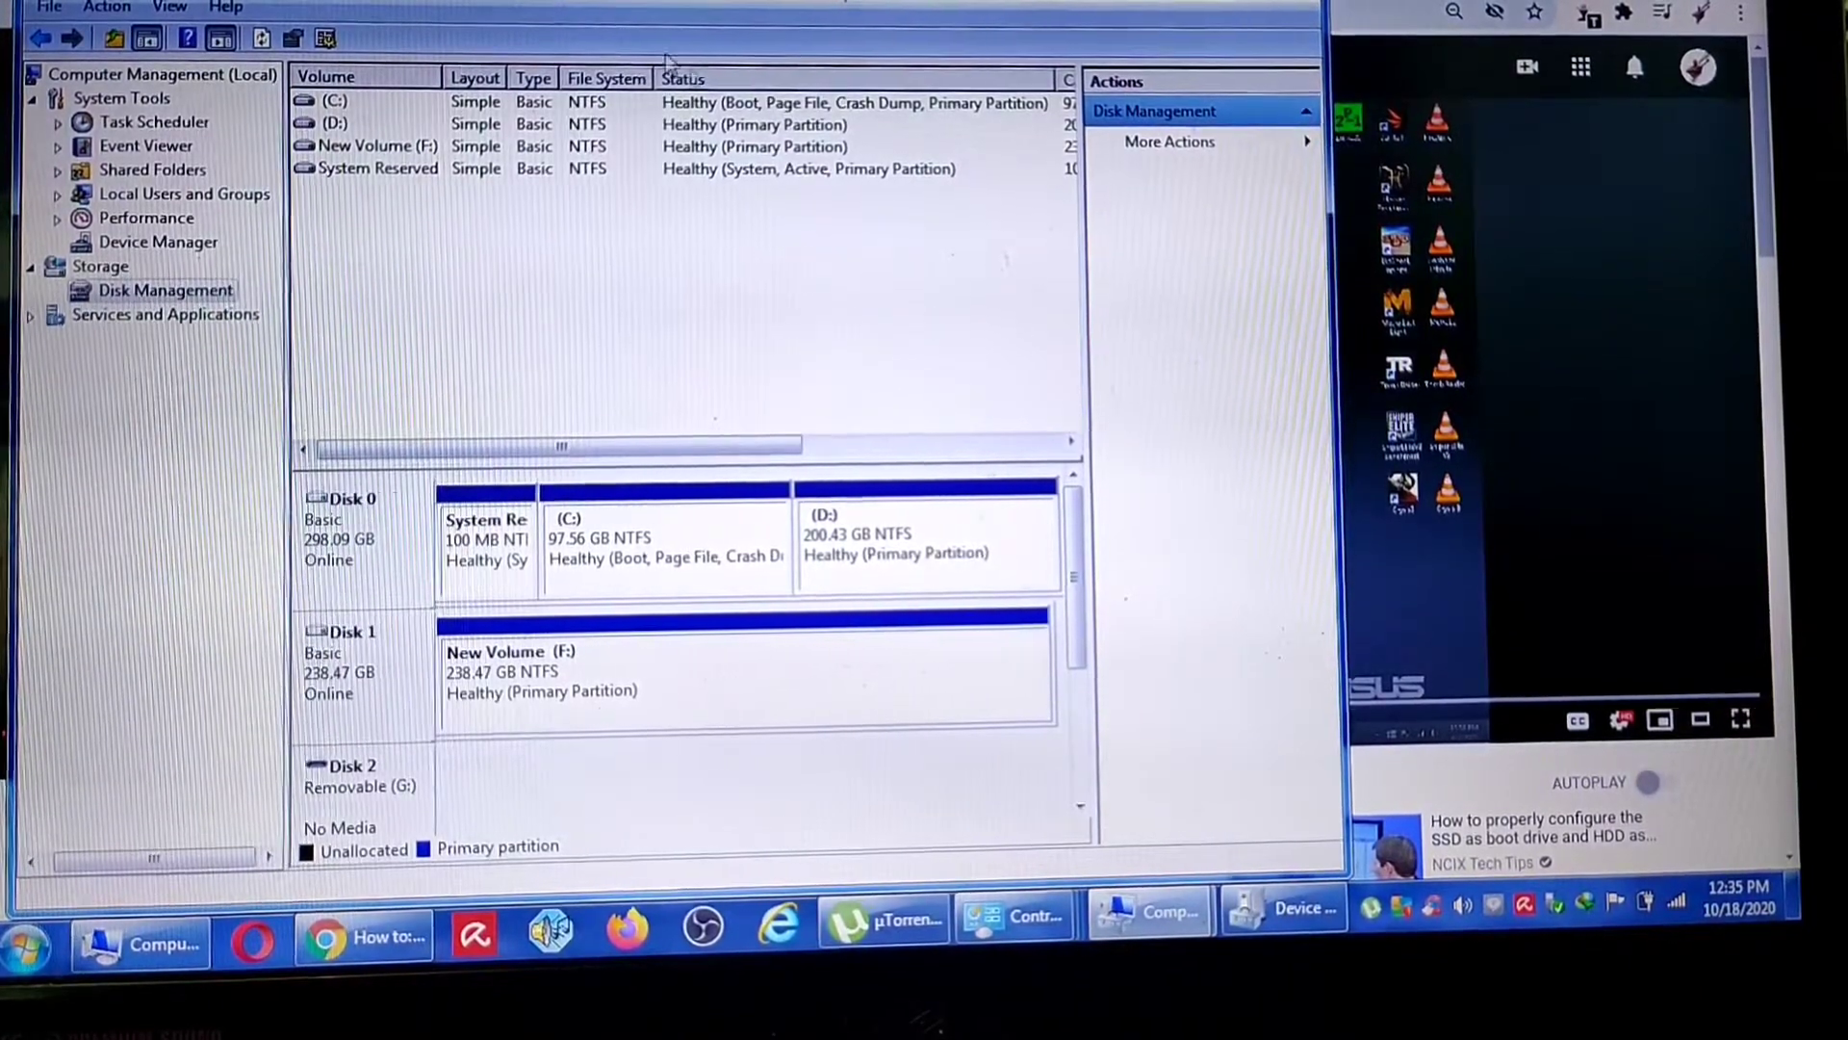
left_click_drag(844, 1, 1343, 44)
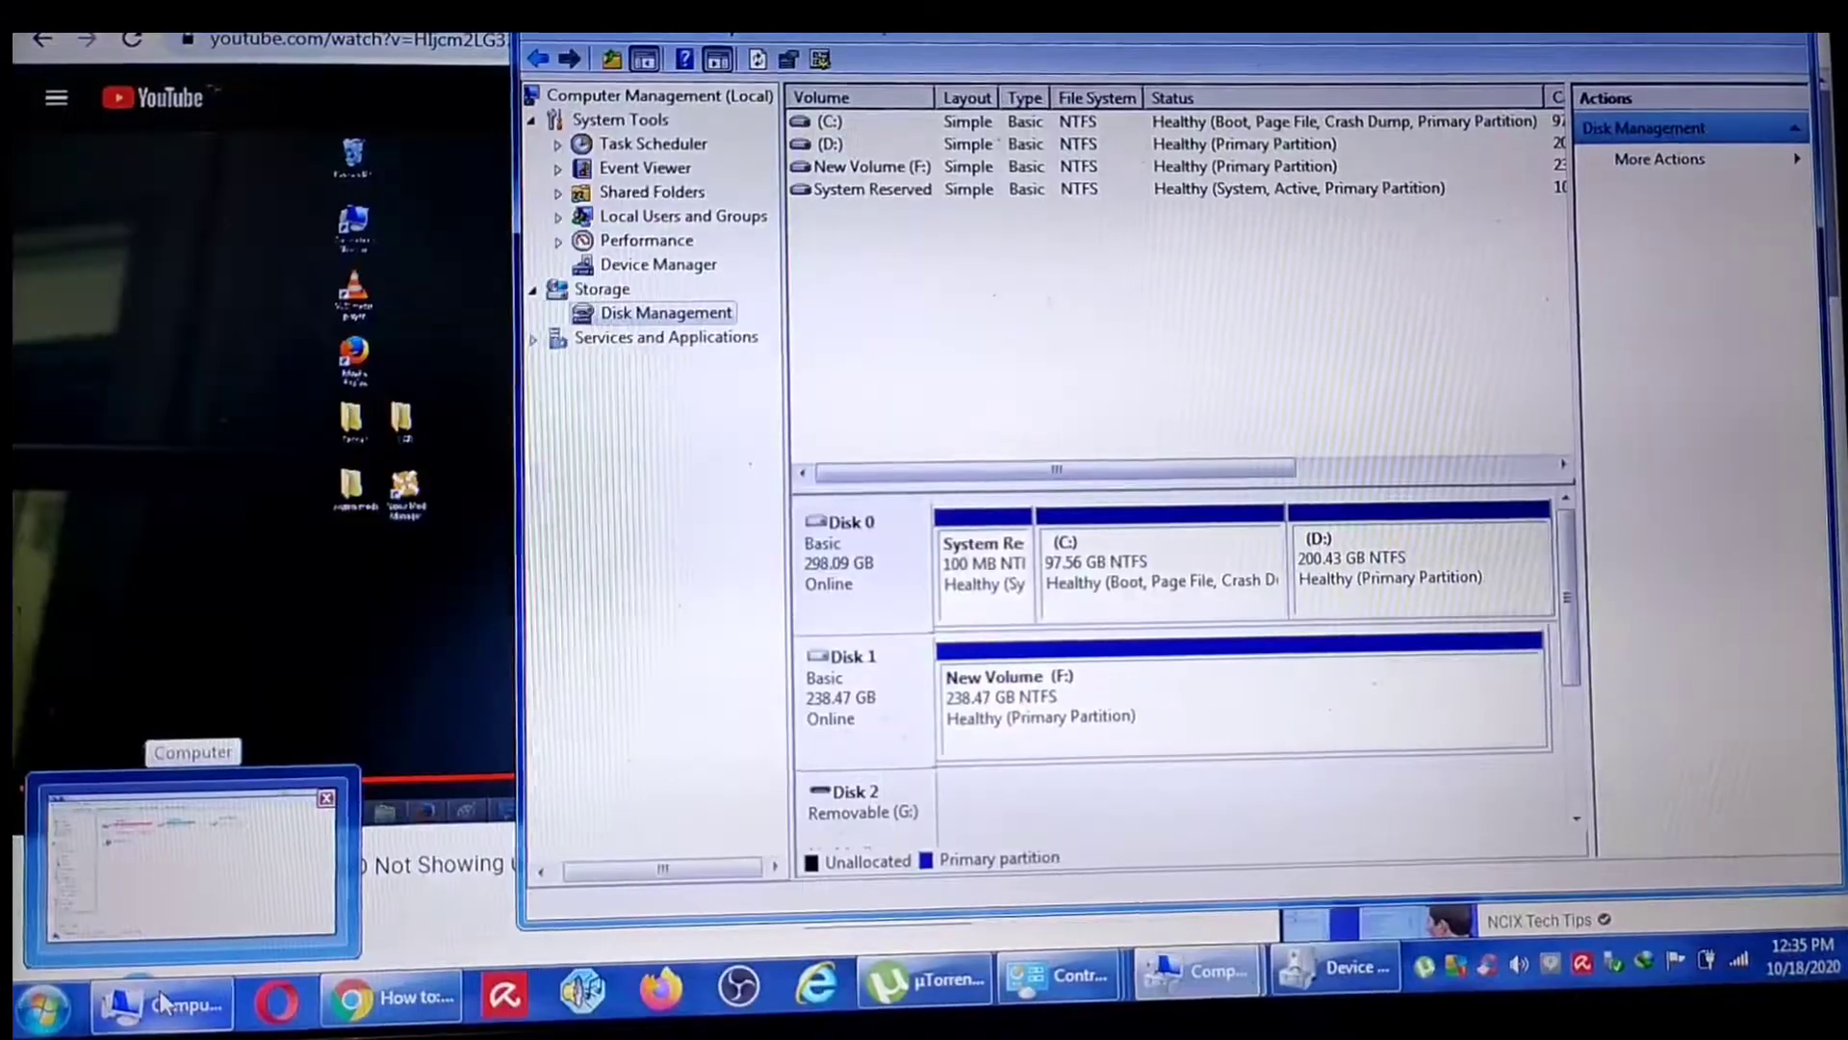
Check that the Computer window lists New Volume (F:) with 238 GB free
left_click(163, 999)
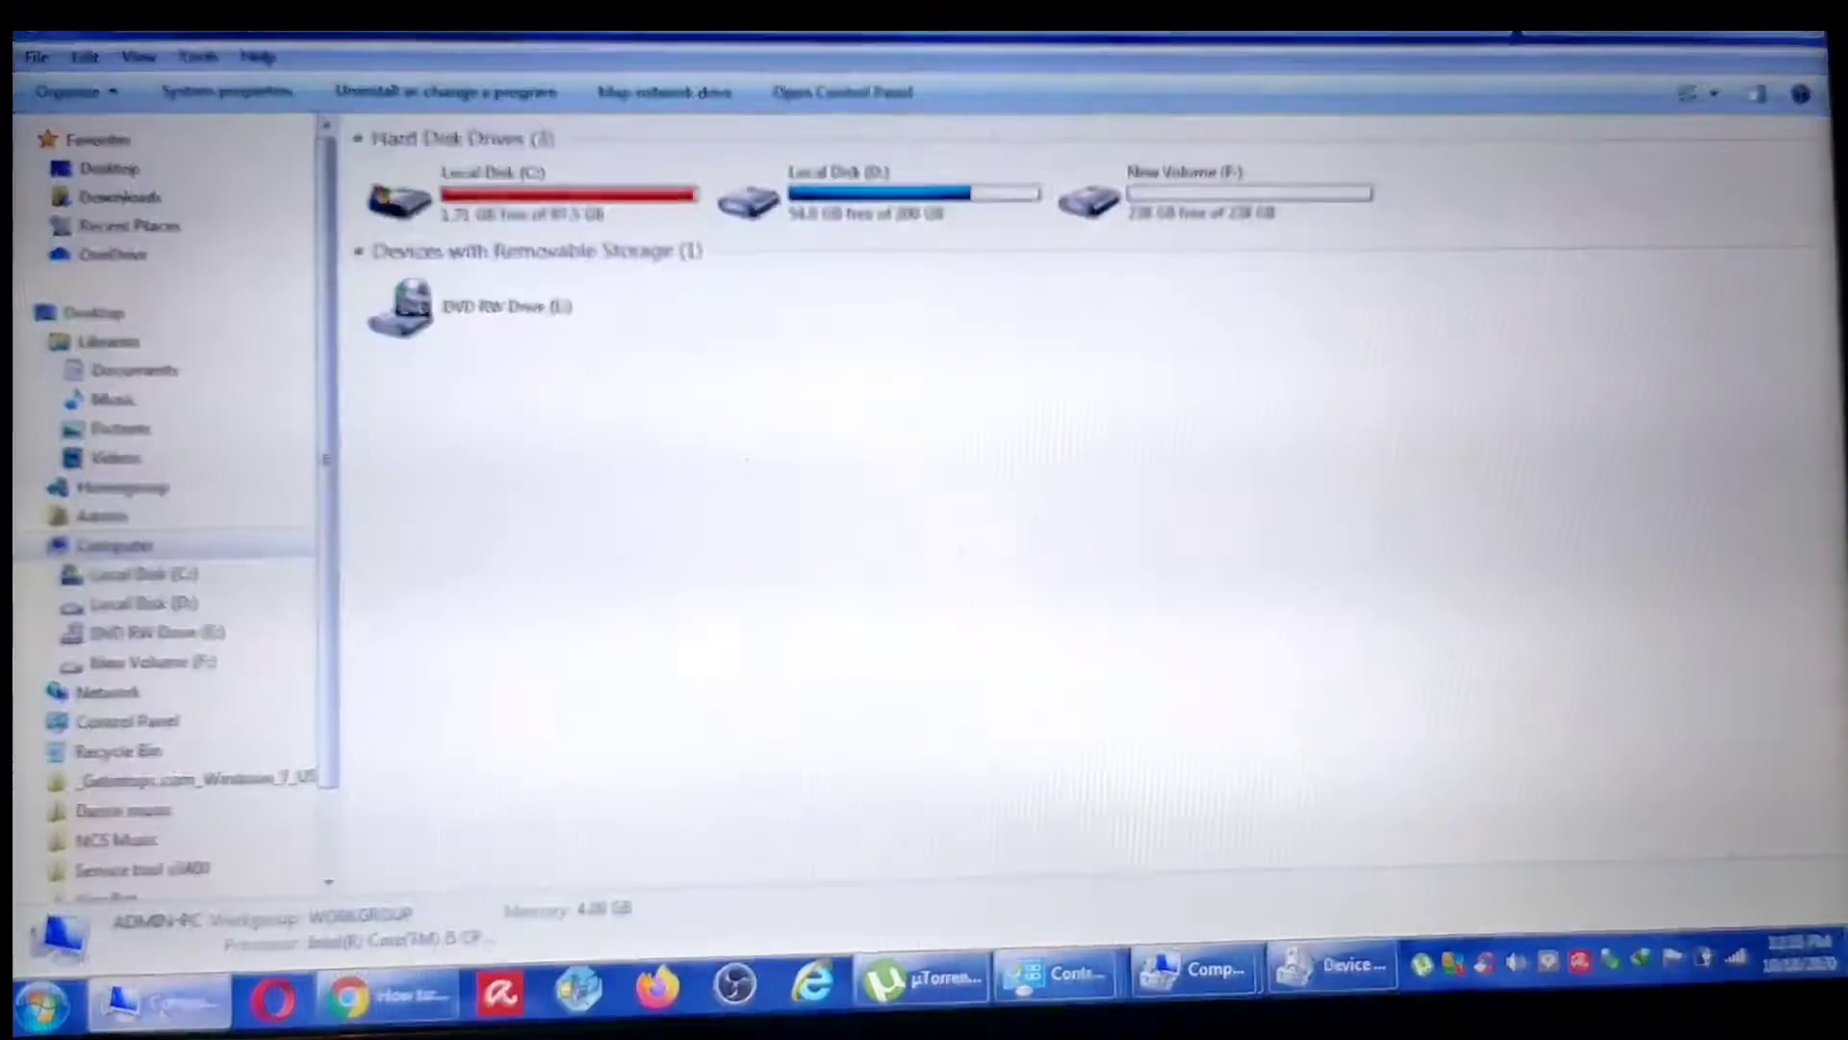